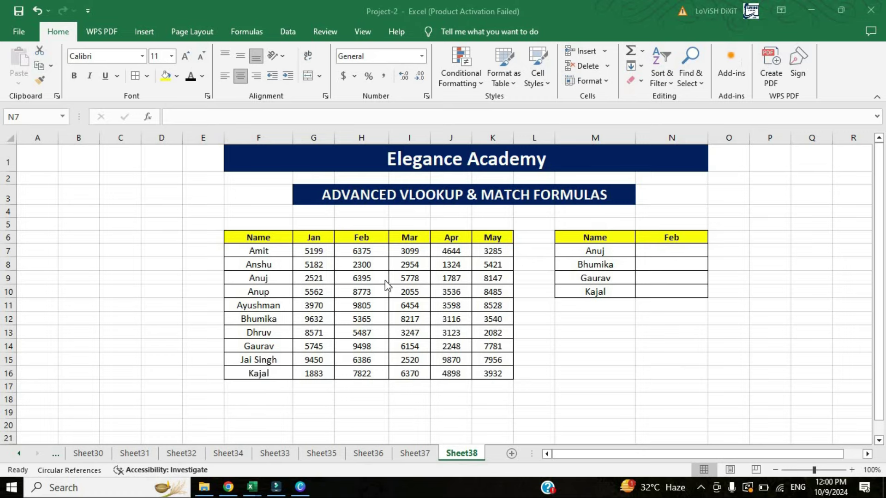
Step: Look over the names column of the sales table and the Feb lookup column
left_click(270, 251)
left_click_drag(283, 351, 283, 362)
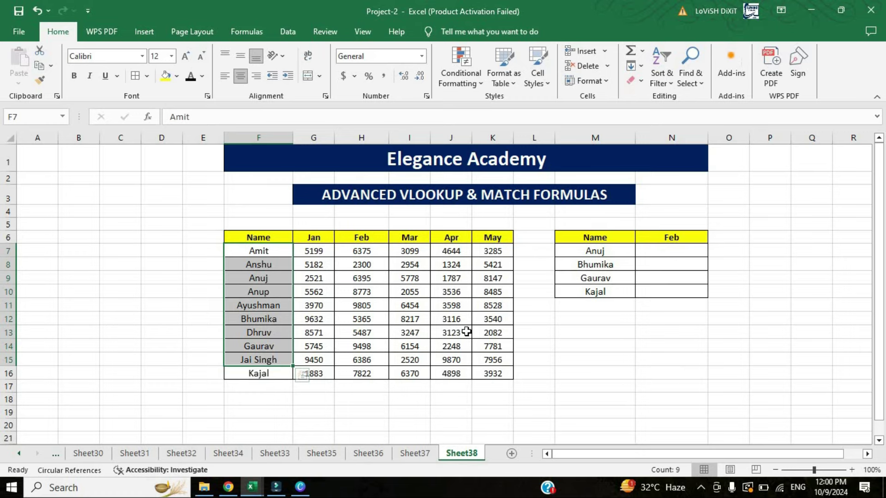
left_click(451, 332)
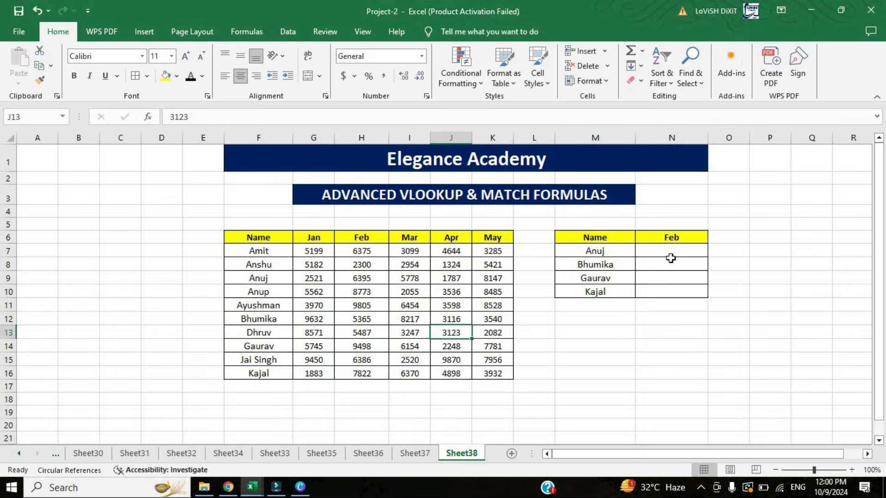
left_click(672, 277)
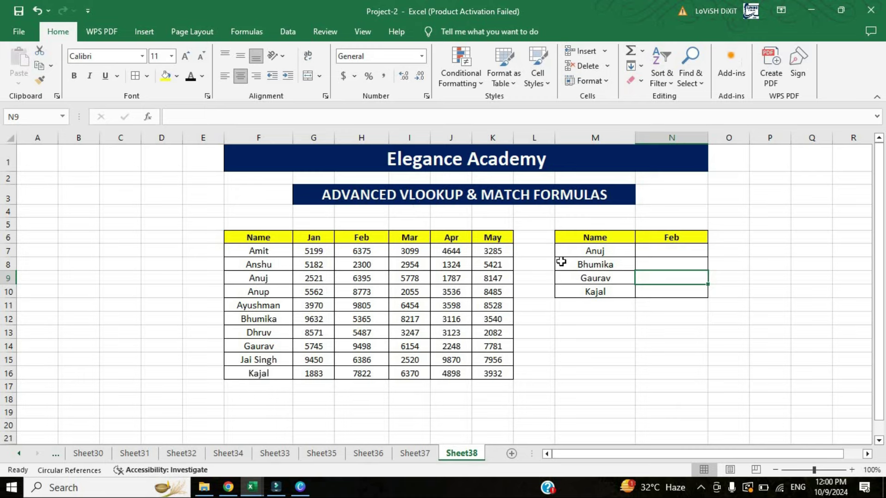
Step: Begin =VLOOKUP(M7,F6:K16,MATCH( in N7, using M7 as lookup value and F6:K16 as table
left_click(662, 253)
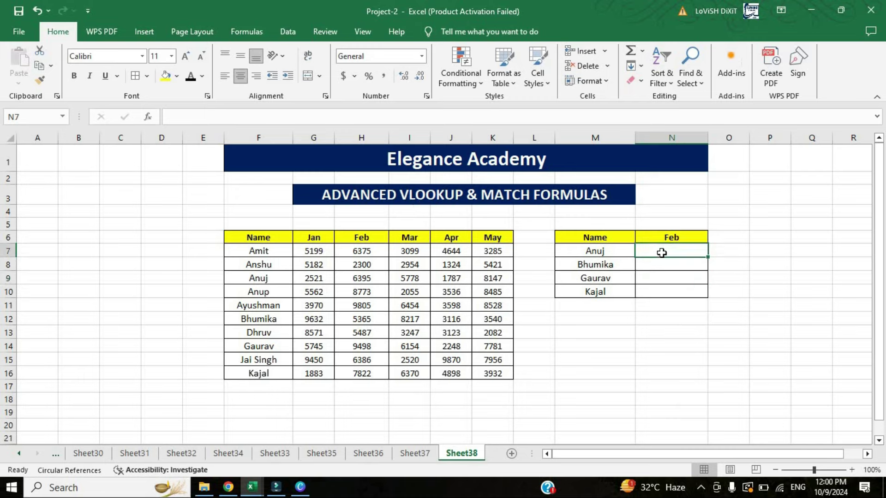
type("=VLOO")
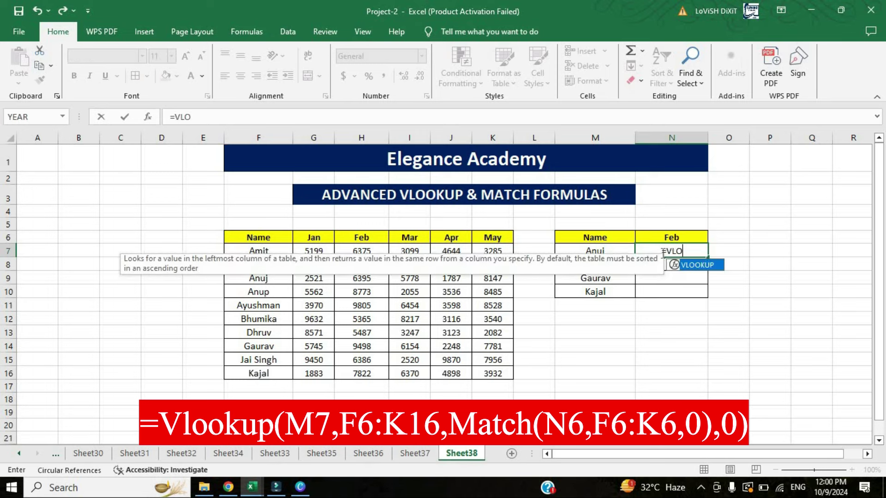
key("Tab")
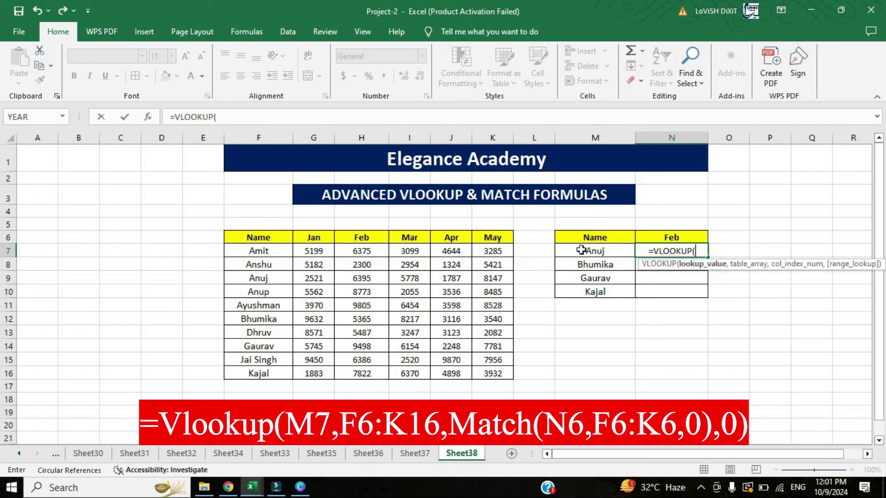
left_click(581, 250)
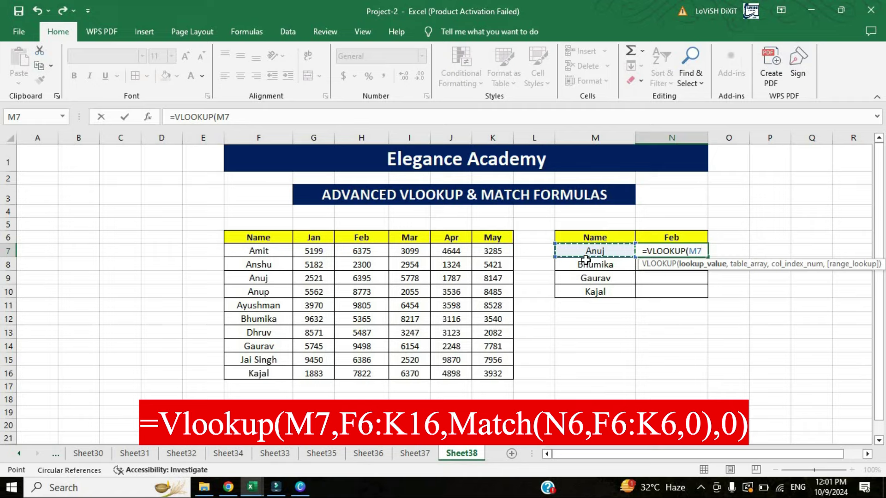
type(",")
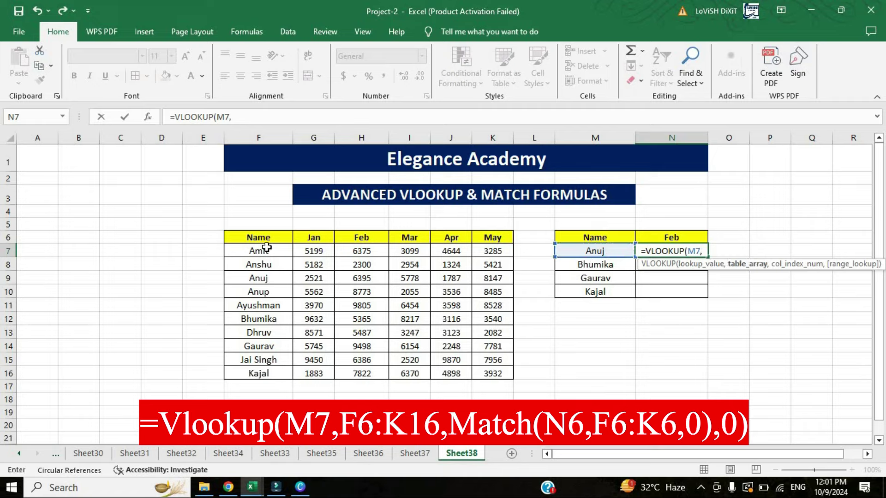
mouse_move(261, 238)
left_mouse_down()
mouse_move(464, 376)
mouse_move(492, 367)
left_mouse_up()
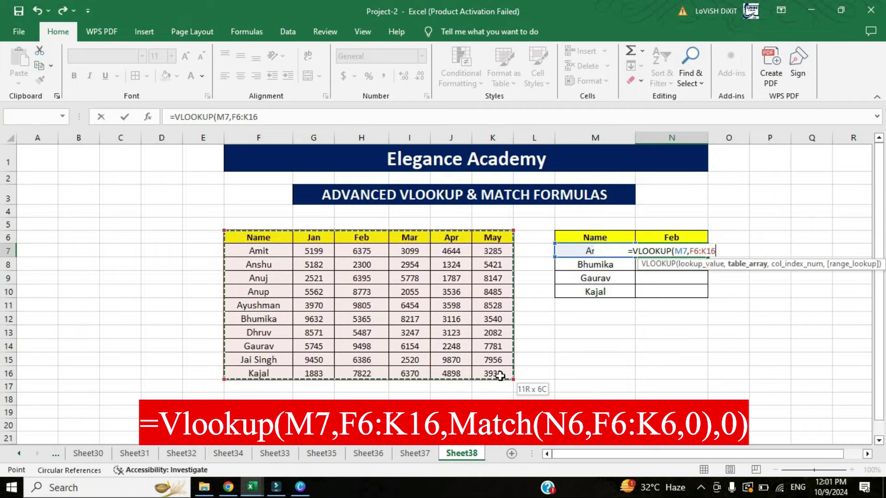
type(",")
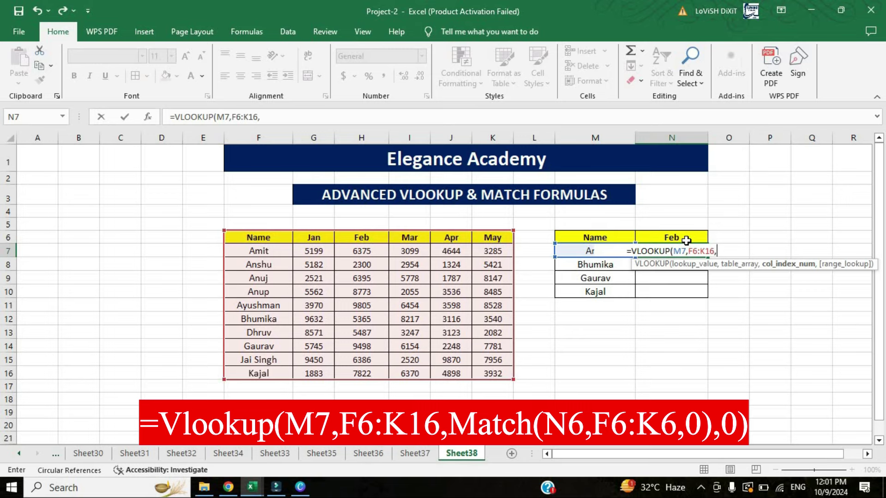
type("MATCH(")
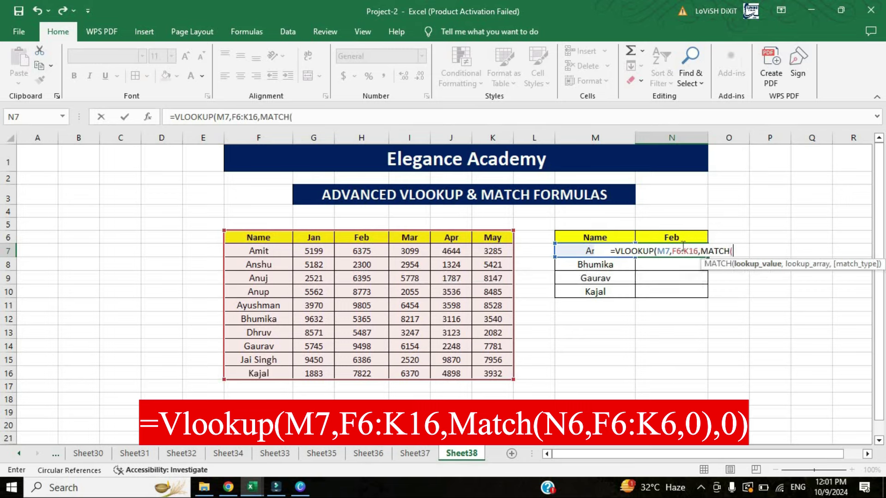
Step: Finish N7 with MATCH(N6,F6:K6,0) and FALSE exact match, returning 6395
left_click(676, 237)
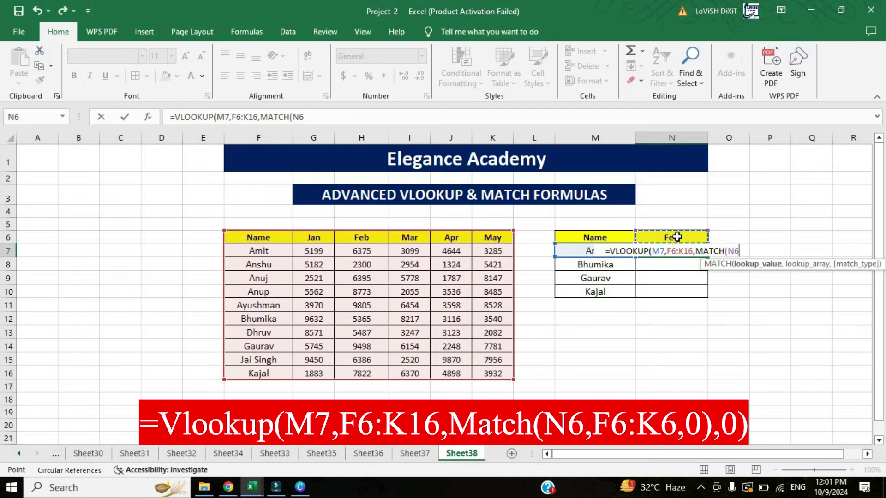
type(",")
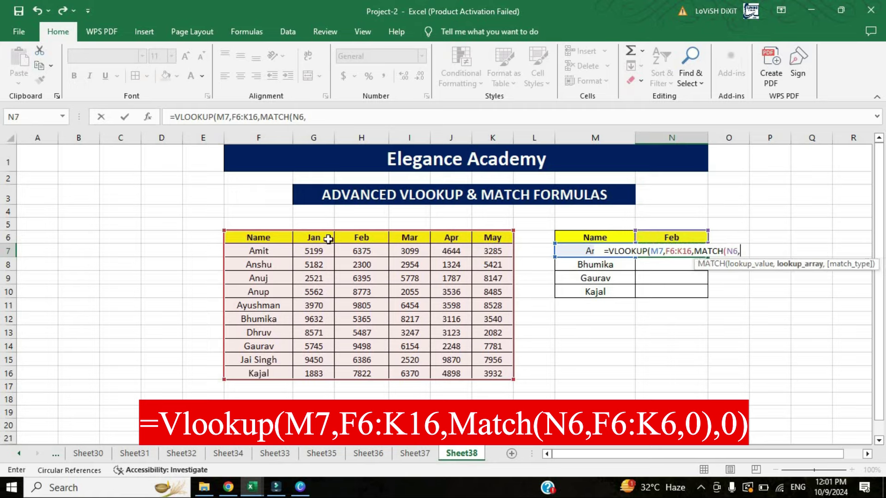
left_click_drag(261, 238, 492, 238)
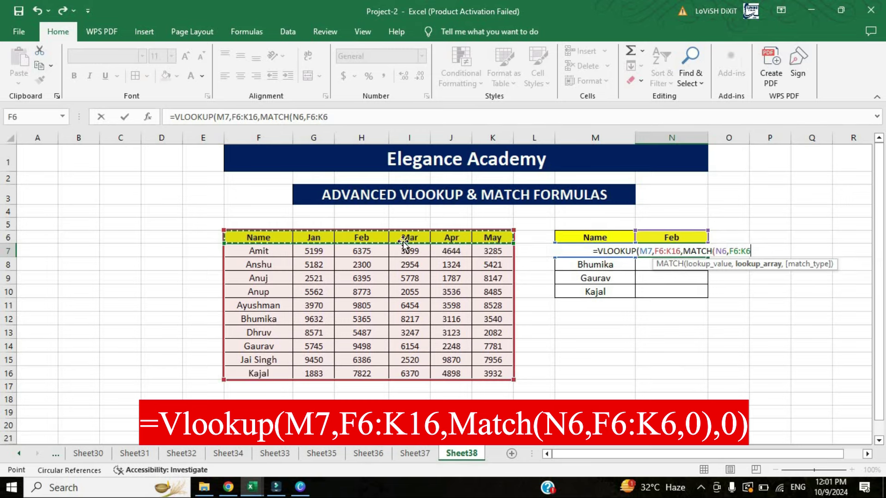
type(",")
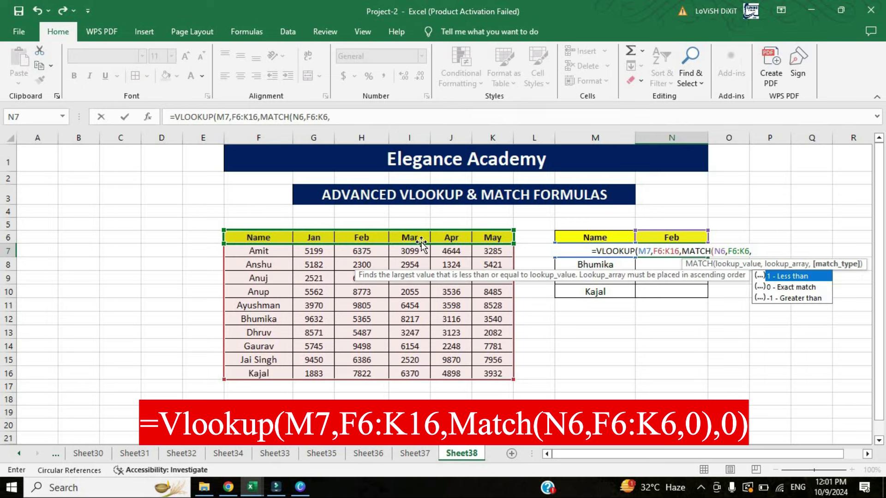
key("Down")
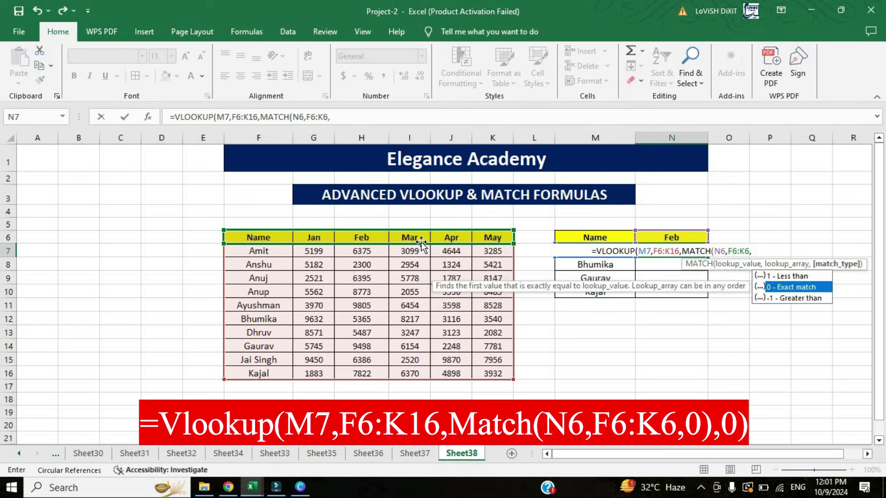
key("Tab")
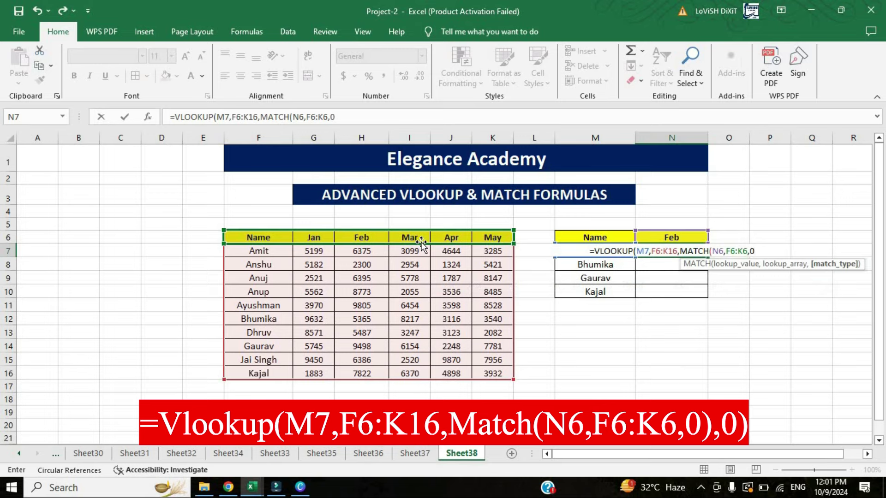
type(")")
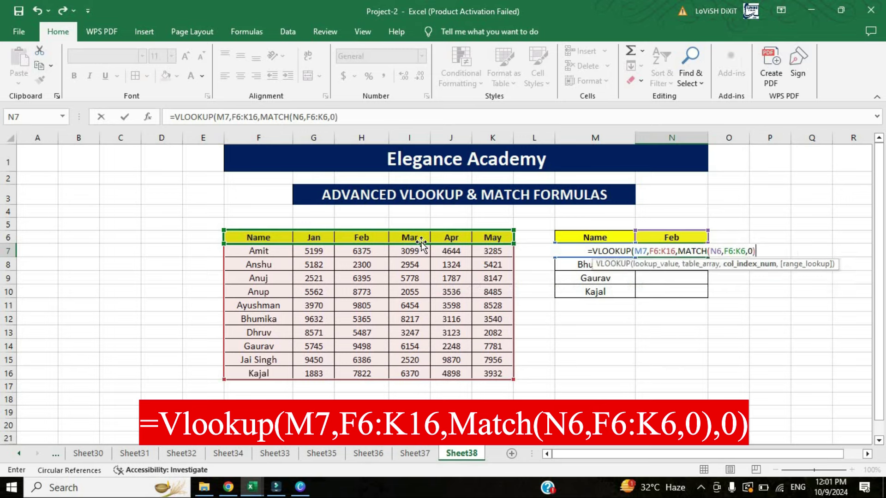
type(",")
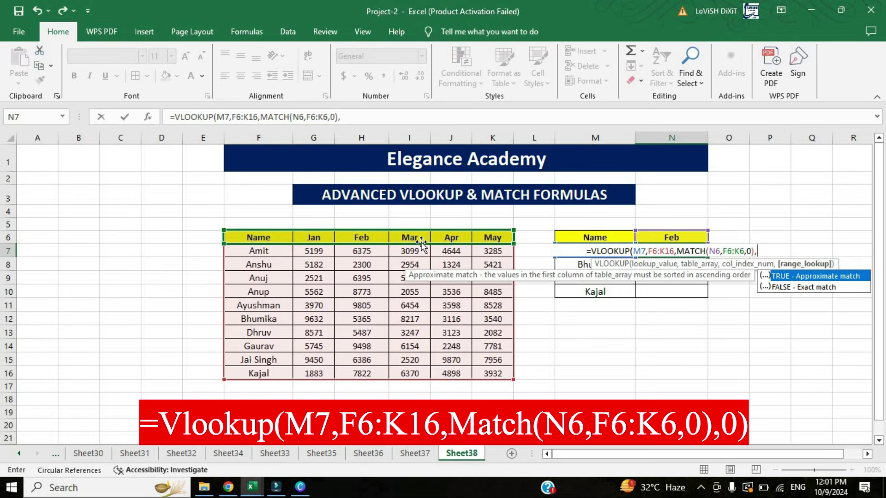
key("Down")
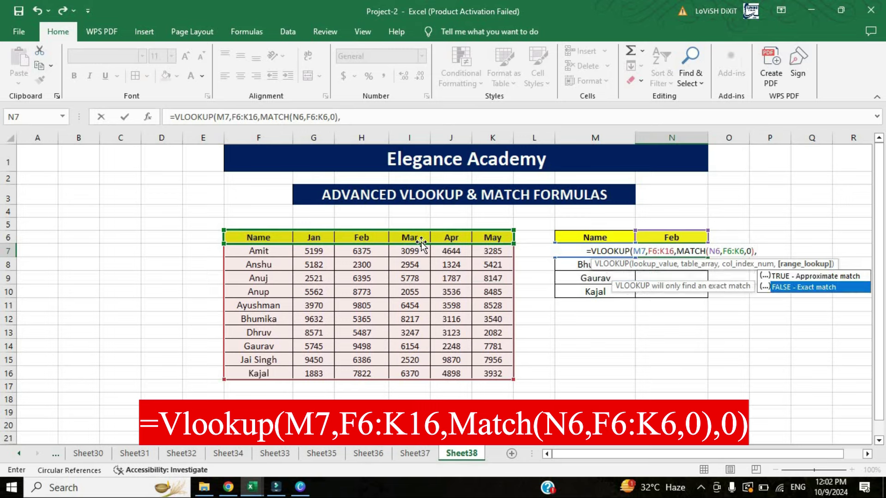
key("Tab")
type(")")
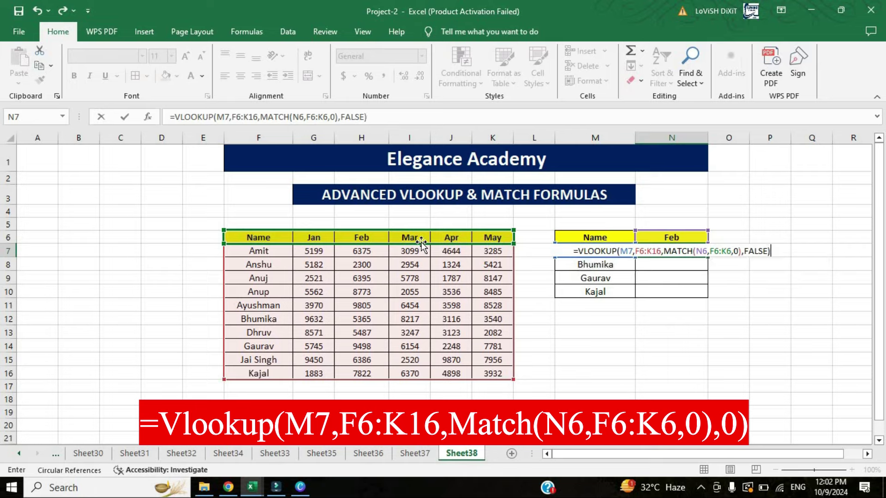
key("Return")
left_click(598, 253)
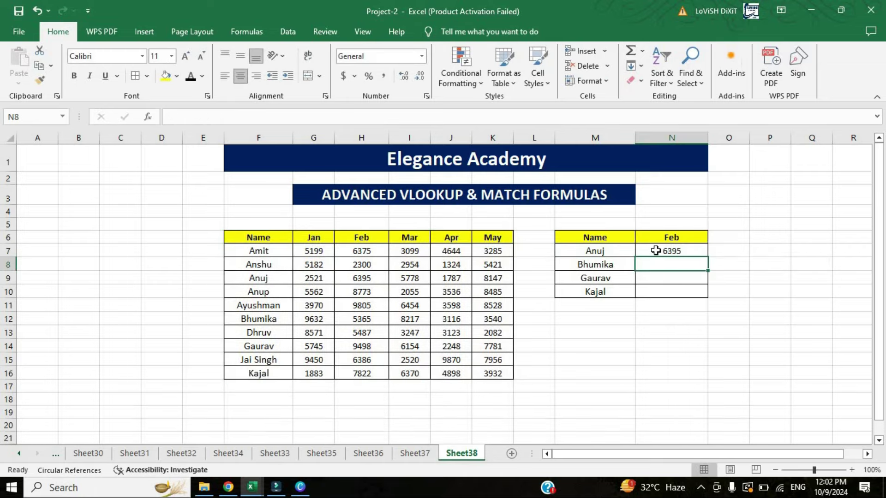
left_click(681, 252)
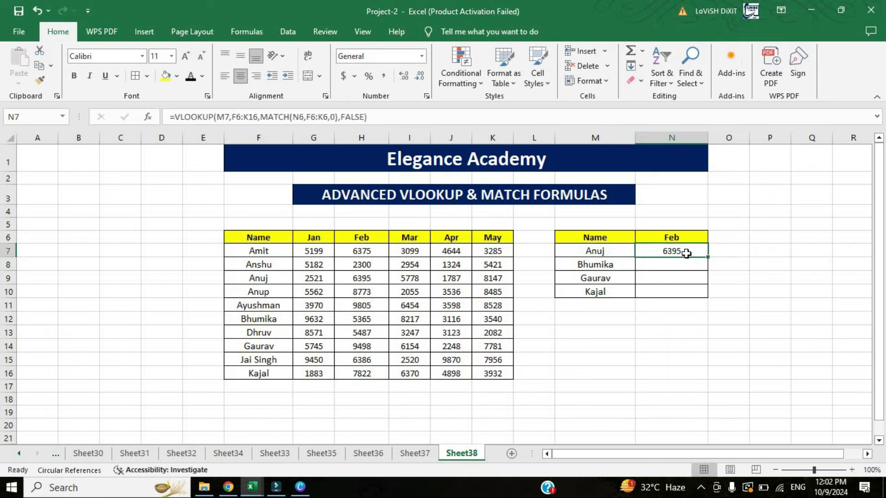
left_click(277, 281)
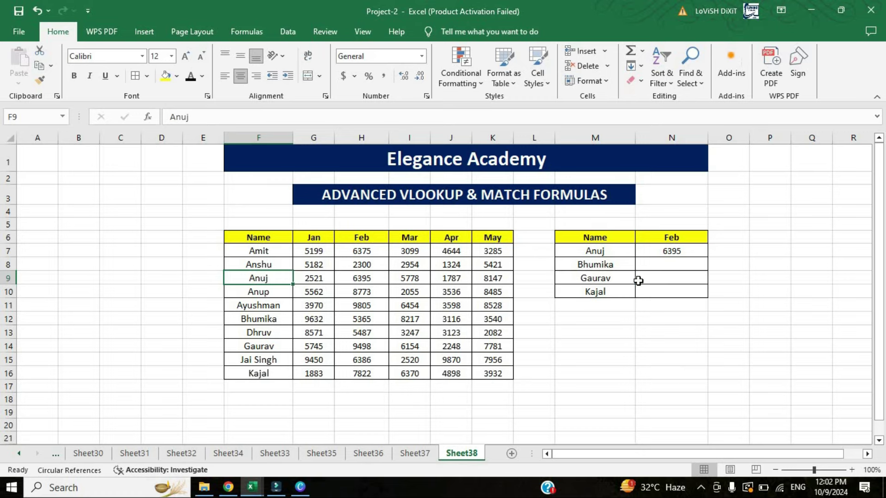
left_click(686, 254)
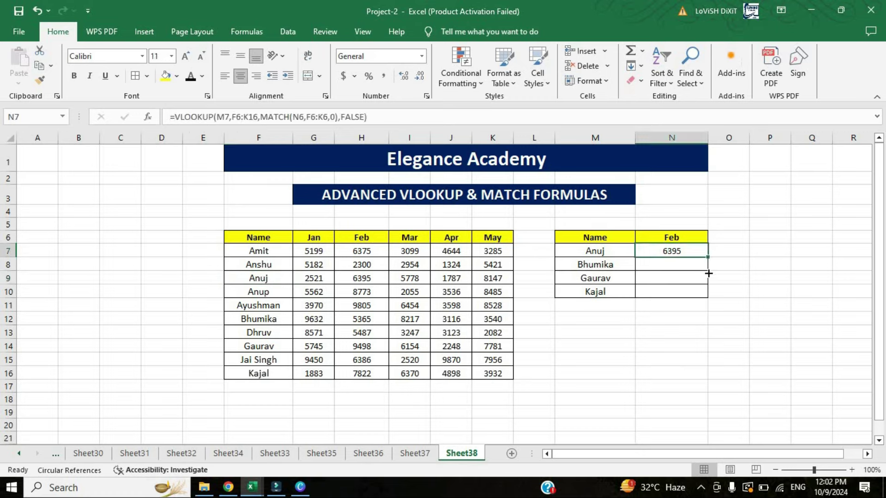
Step: Fill N7's formula down to N10 and compare the copies' shifted F7:K17 ranges causing #N/A
left_click_drag(707, 256, 706, 299)
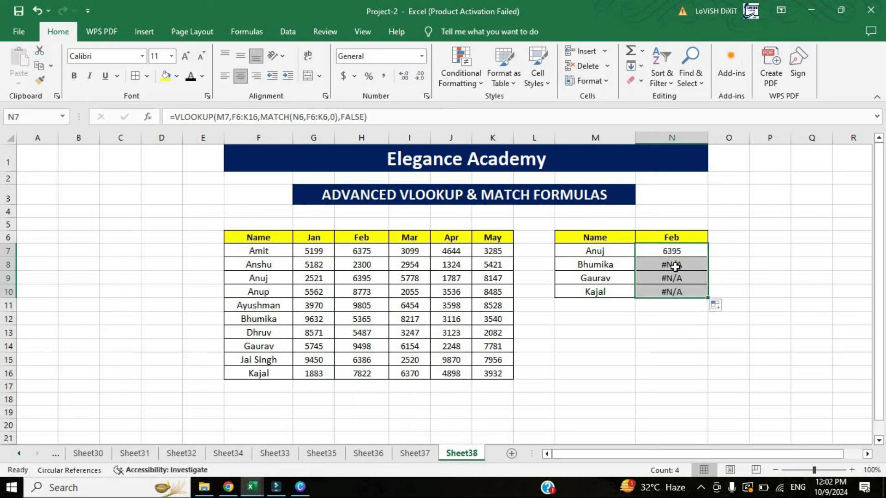
left_click(674, 292)
left_click(677, 267)
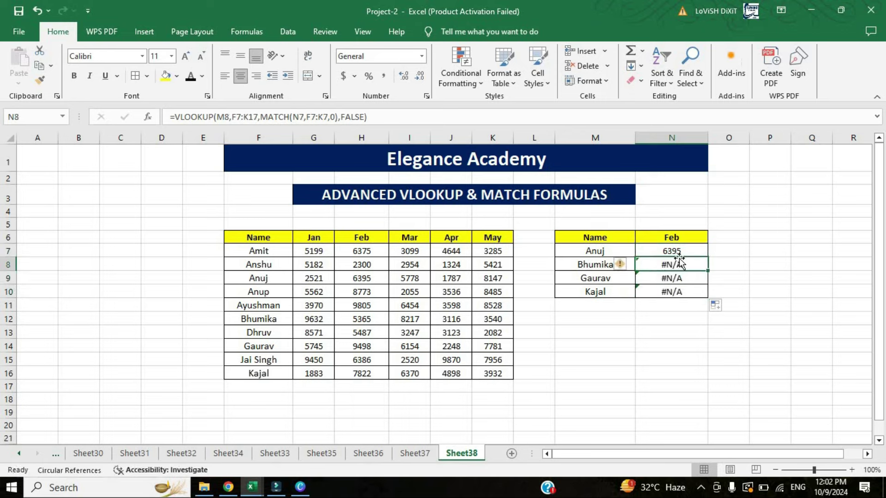
left_click(681, 250)
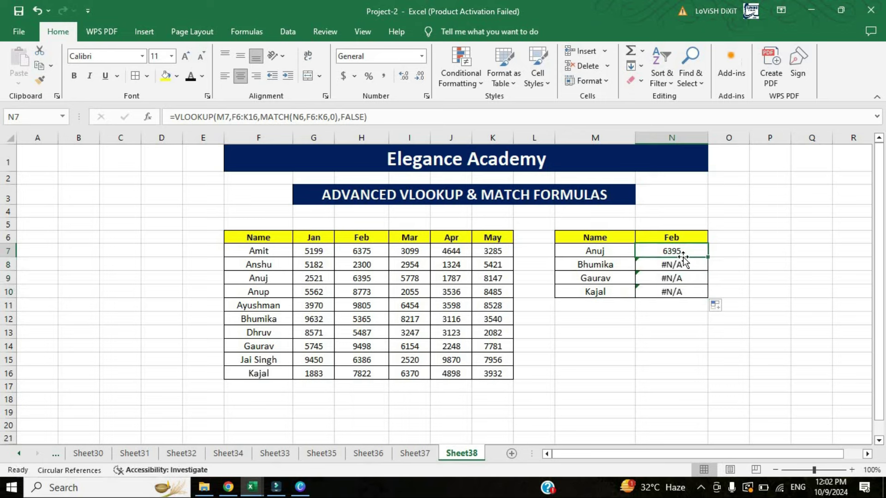
left_click(677, 267)
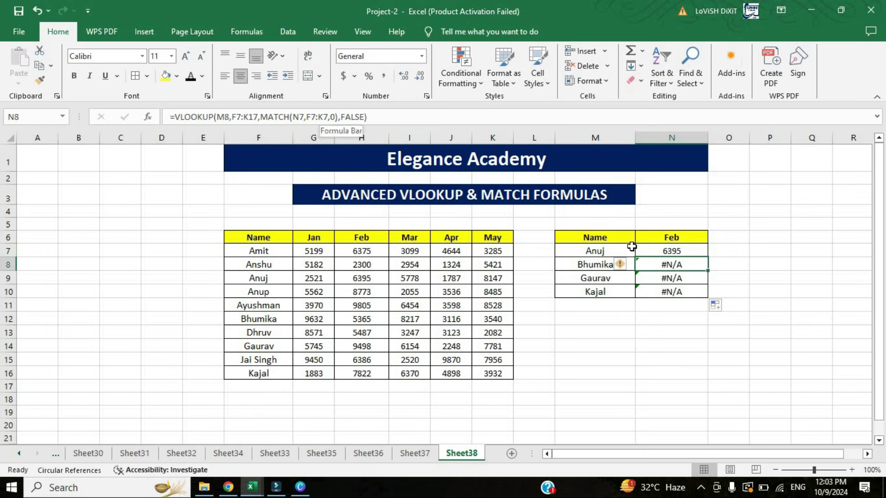
left_click(670, 251)
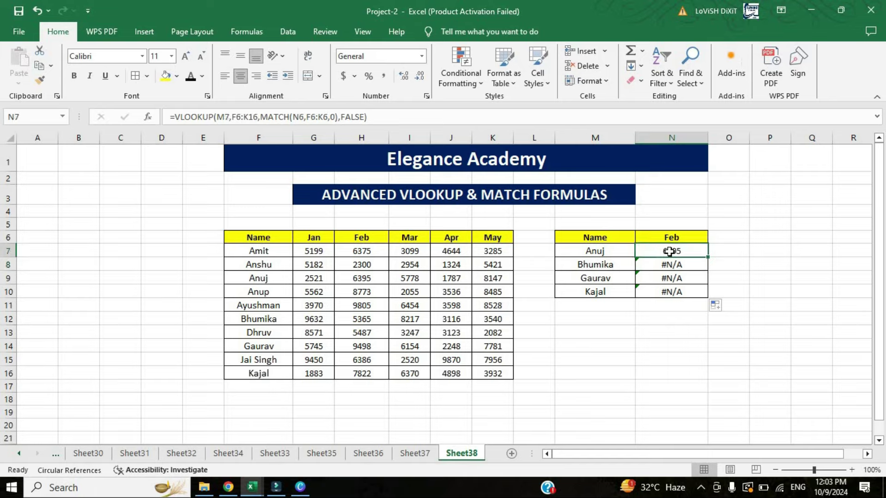
Step: Make F6:K16, N6 and F6:K6 absolute in N7's formula with F4, keeping 6395
double_click(668, 253)
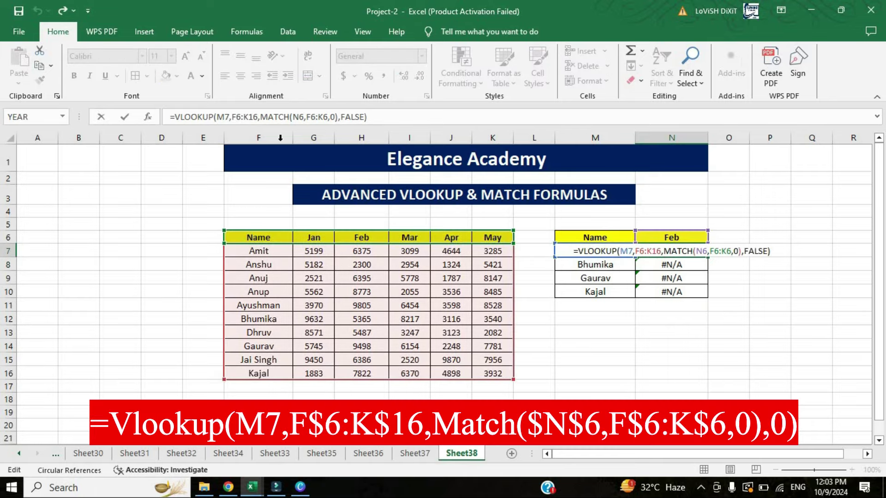
left_click(237, 118)
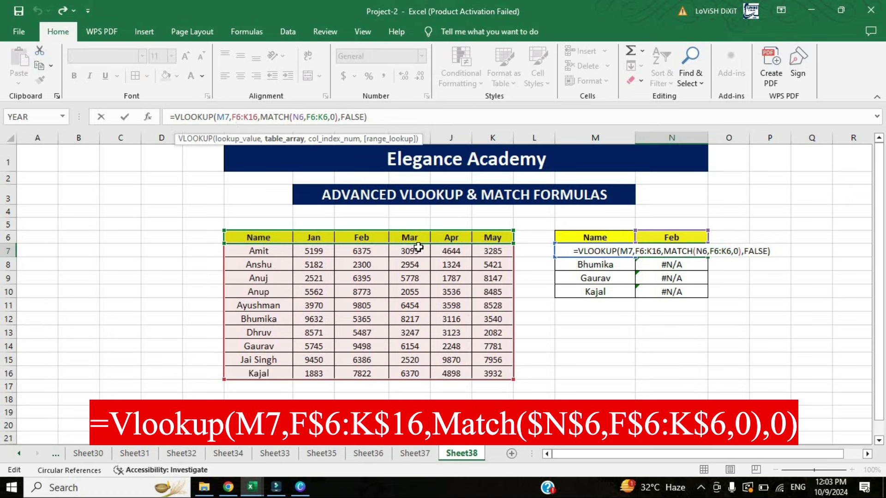
key("F4")
left_click(259, 117)
key("F4")
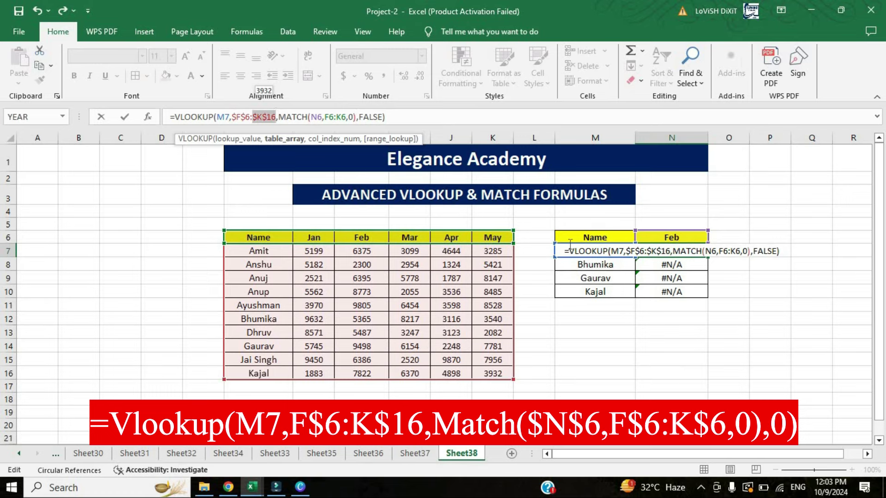
left_click(319, 117)
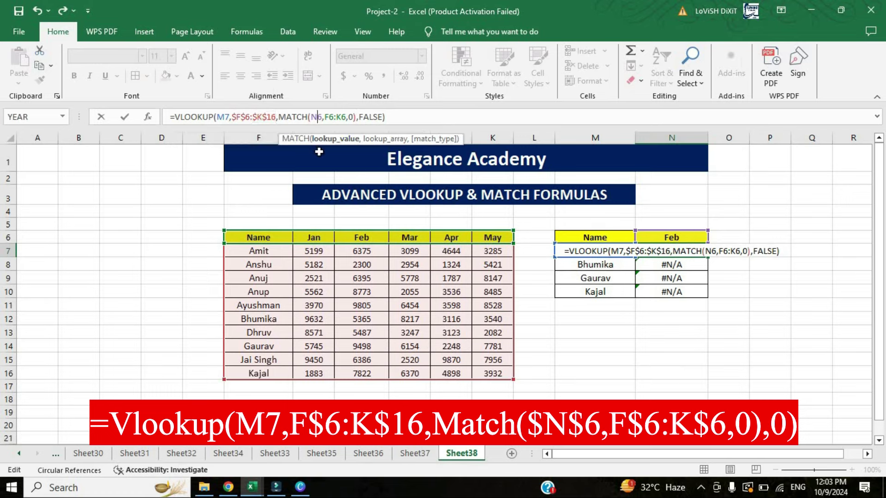
key("F4")
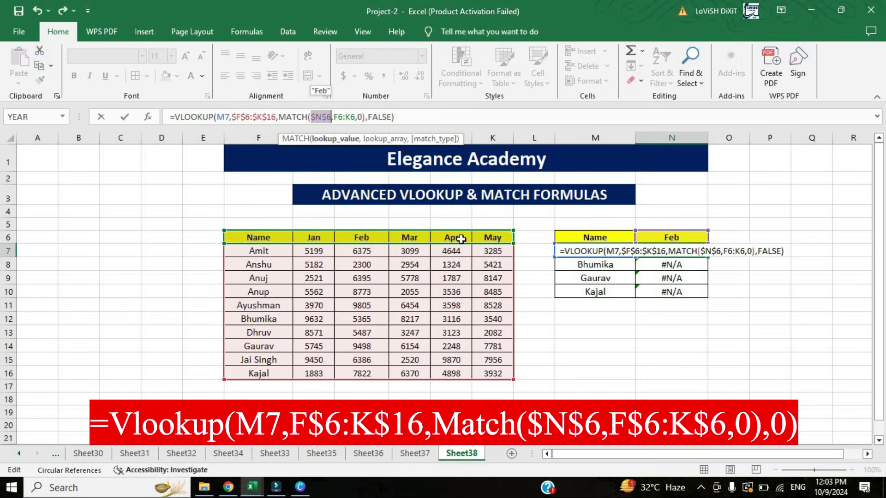
left_click(337, 117)
key("F4")
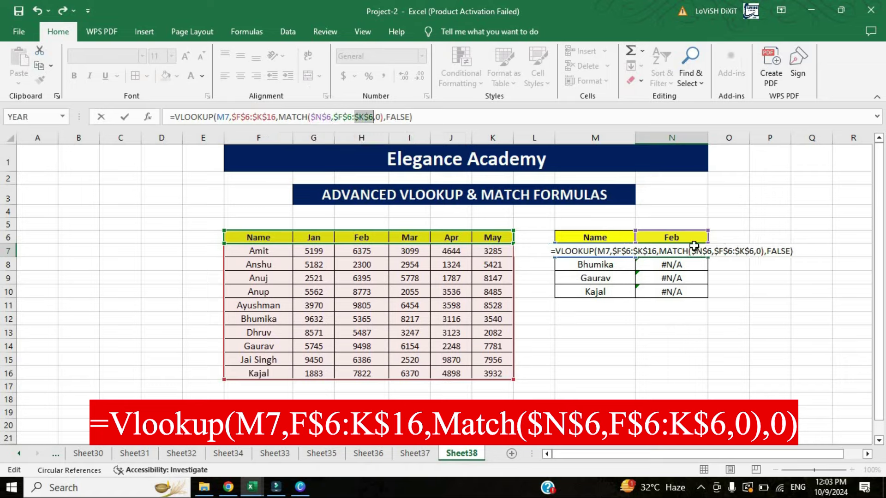
key("ctrl+Return")
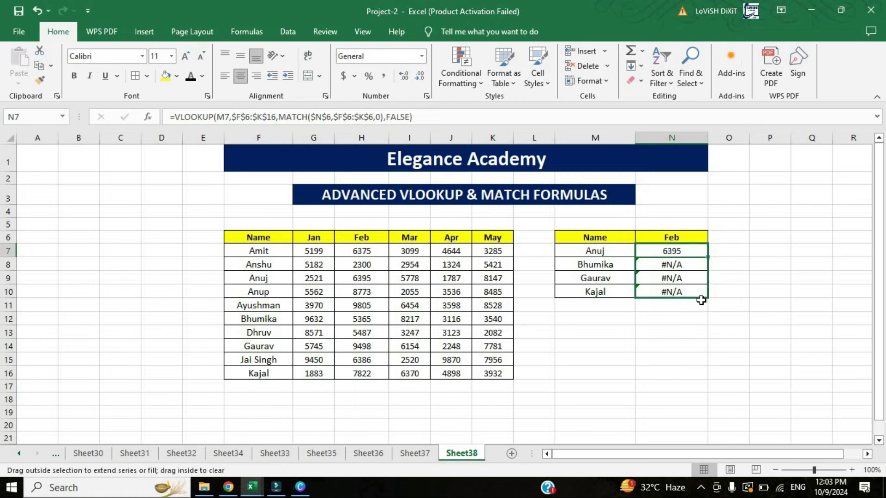
Step: Fill the corrected formula down to N10 and inspect Bhumika's copied formula
left_click_drag(708, 257, 708, 294)
left_click(672, 251)
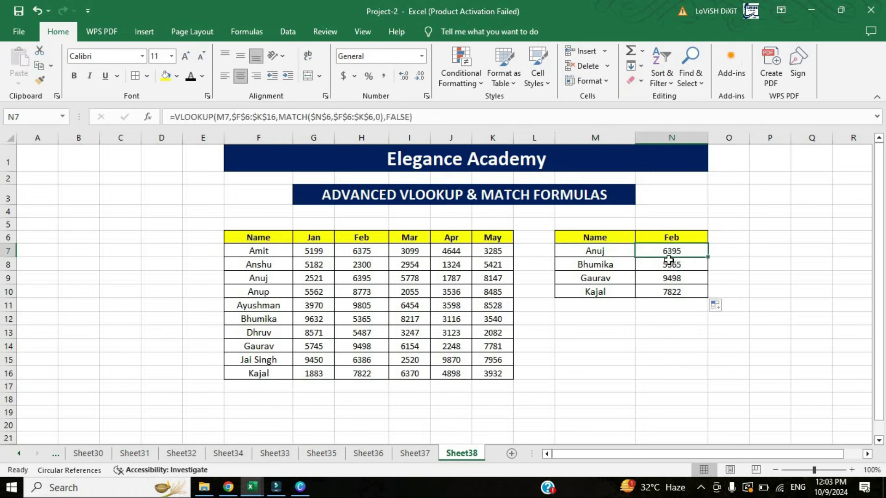
left_click(620, 266)
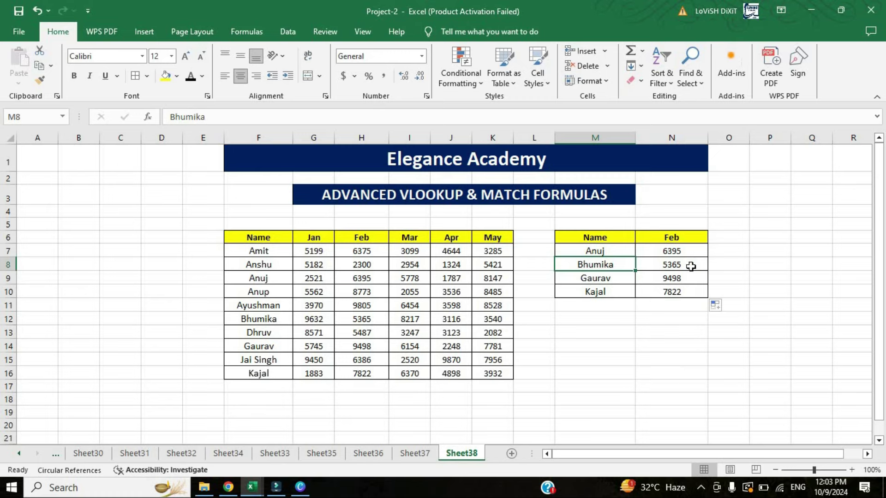
left_click(691, 266)
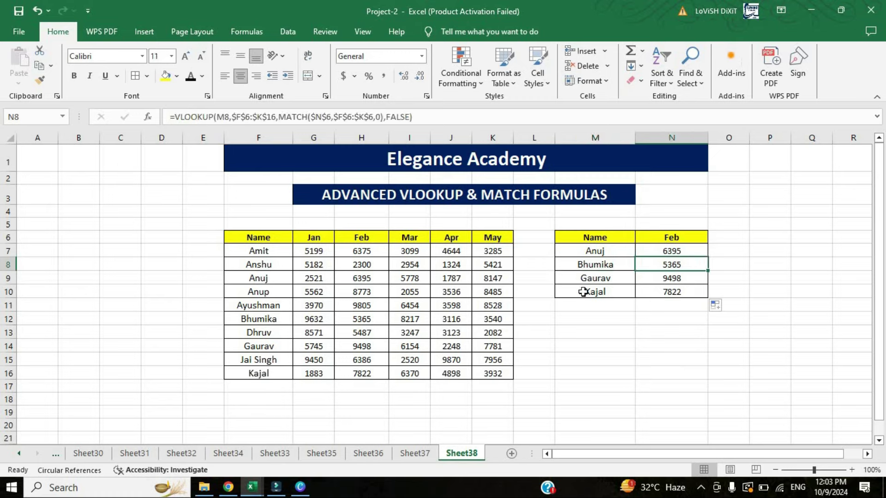
Step: Confirm Bhumika's 5365 and Gaurav's 9498 Feb results against the source table
left_click(267, 323)
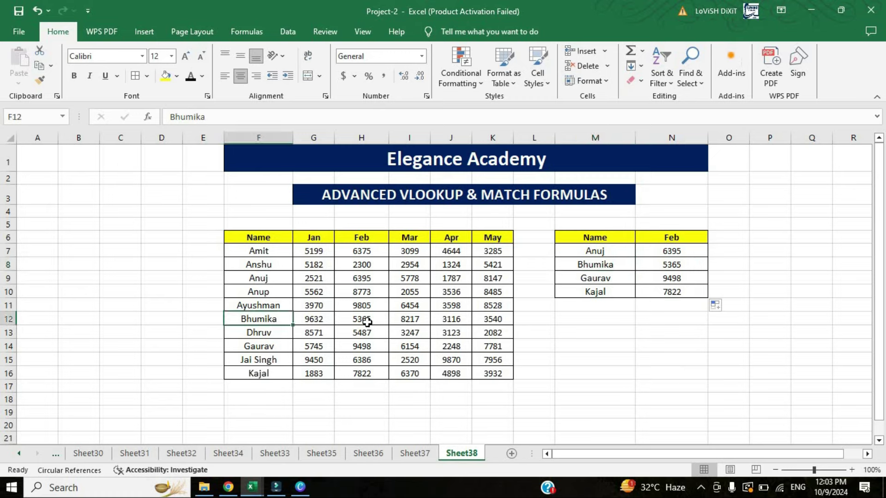
left_click(386, 323)
left_click(693, 268)
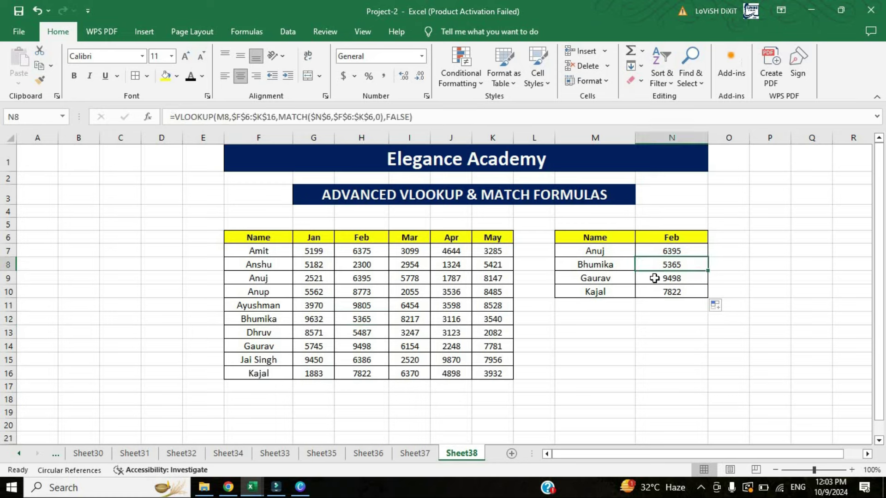
left_click(602, 282)
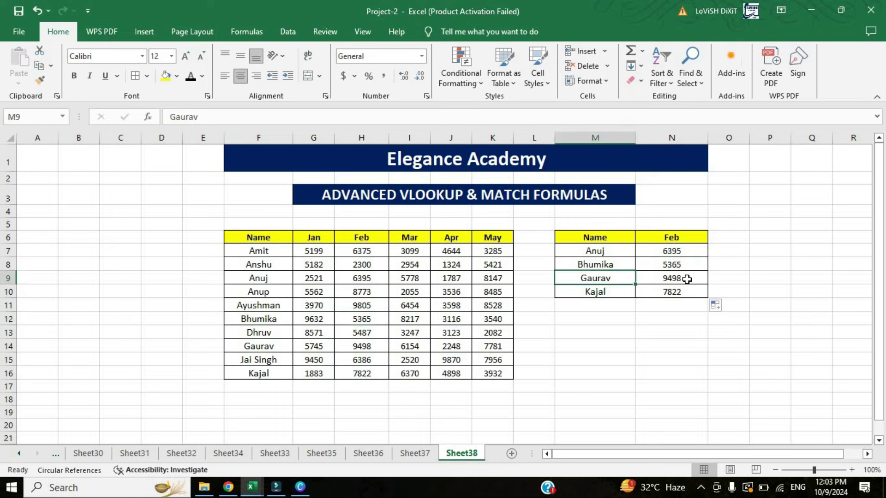
left_click(686, 279)
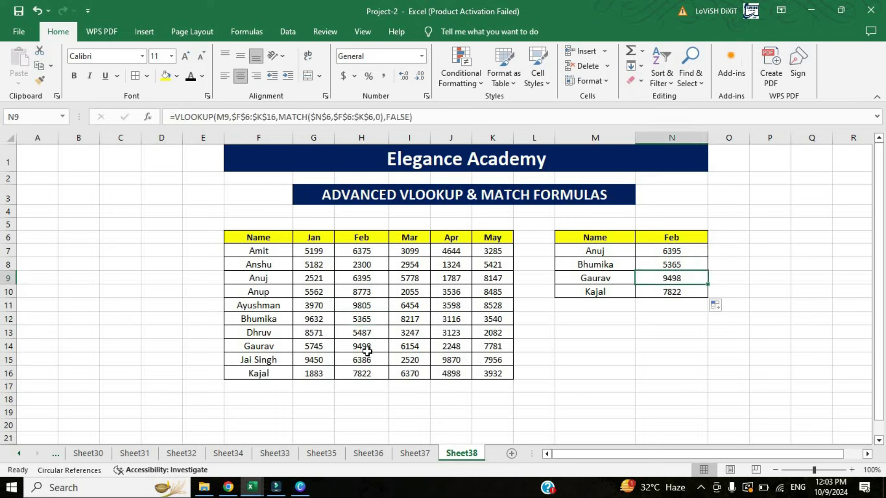
left_click(353, 350)
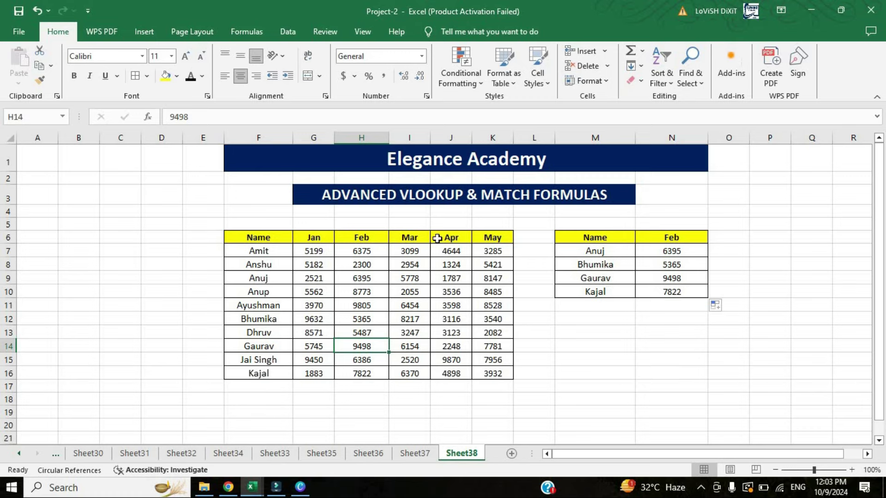